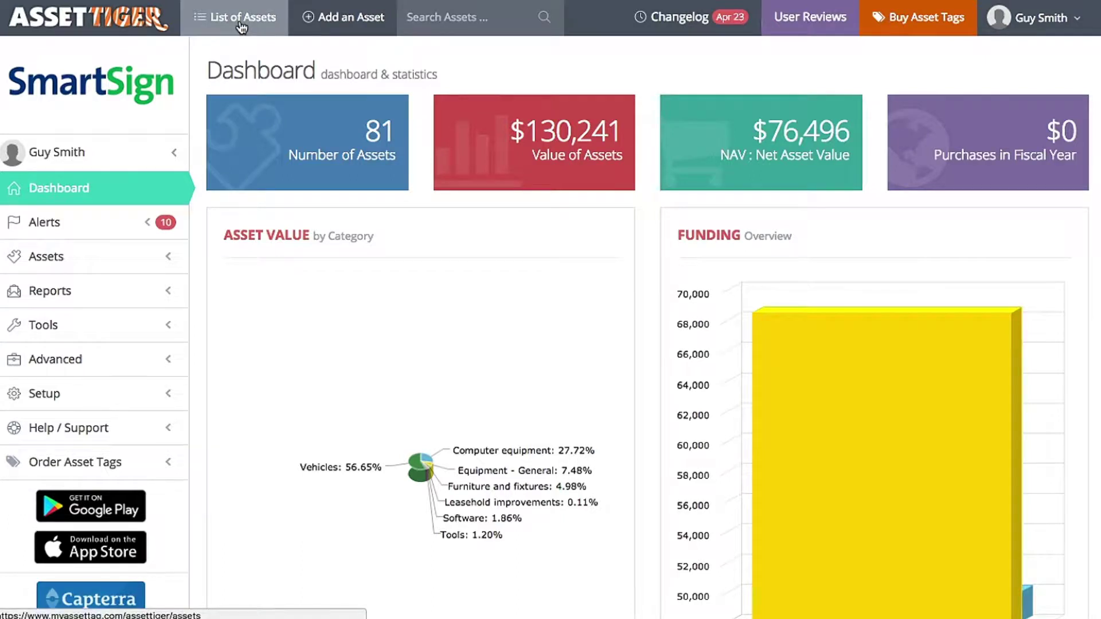
- Open the full List of Assets and open Apple laptop A035's details from the Laptop Computer rows
{"action": "left_click", "coordinate": [97, 270]}
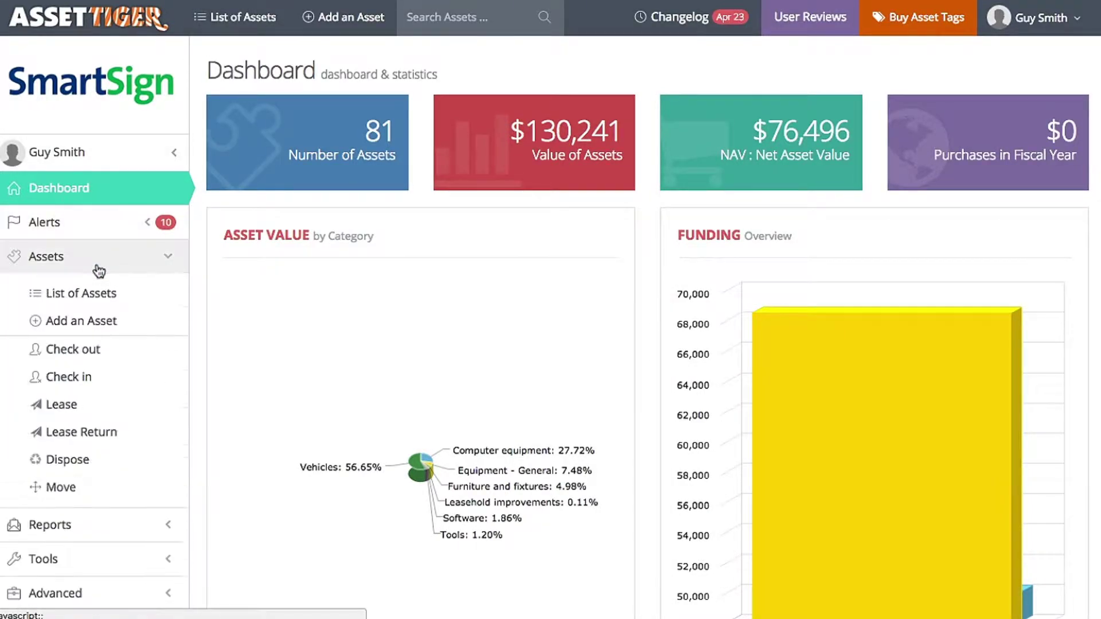
{"action": "left_click", "coordinate": [100, 300]}
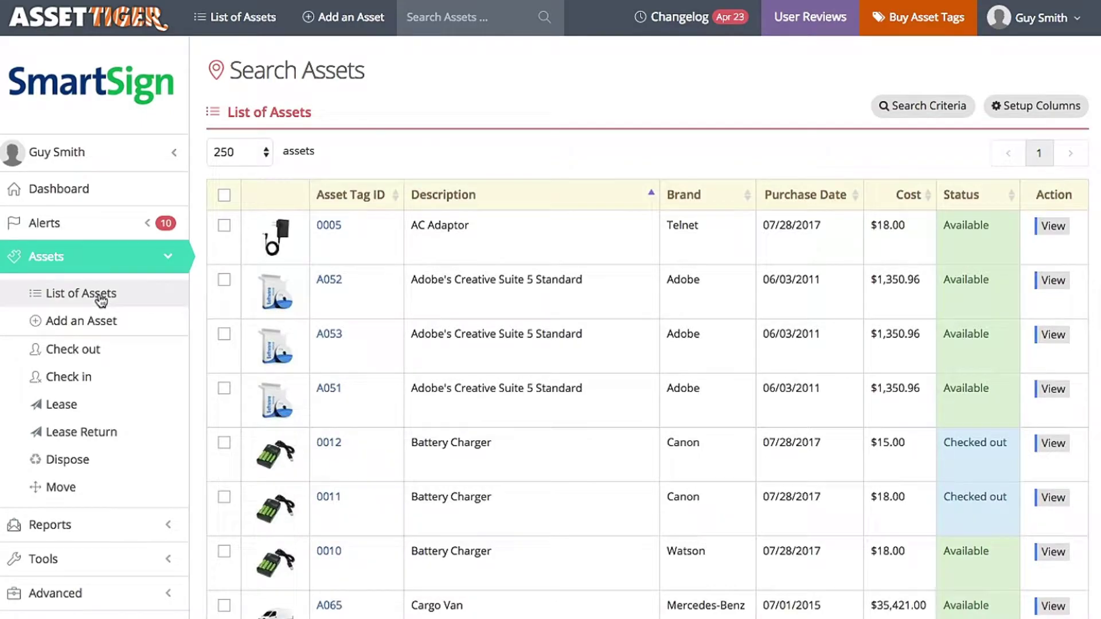
{"action": "scroll", "coordinate": [715, 266], "scroll_direction": "down", "scroll_amount": 5}
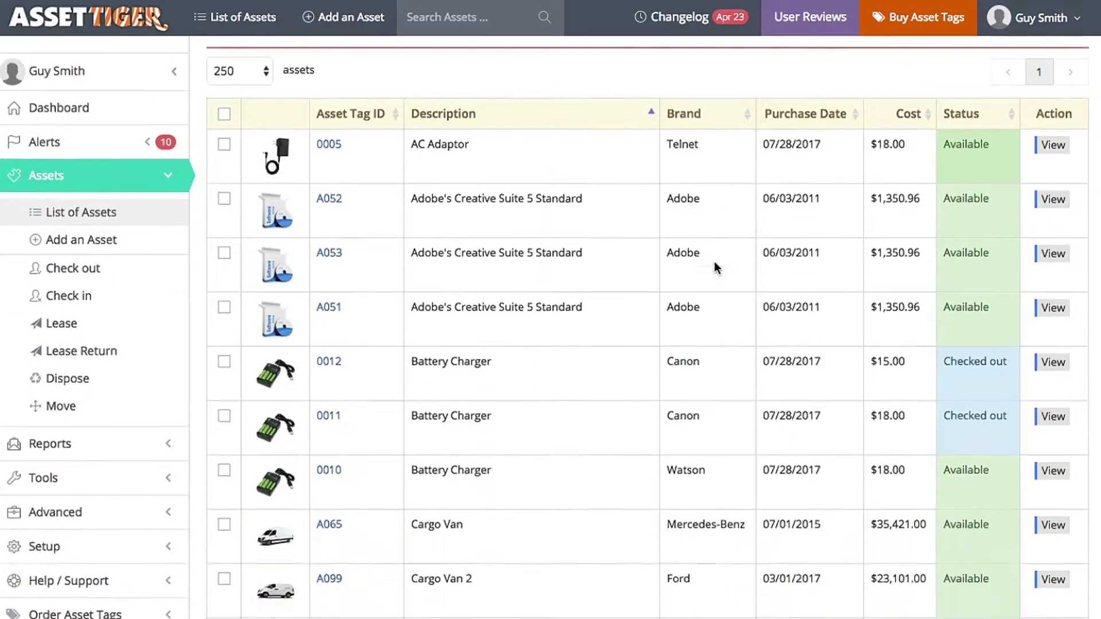
{"action": "scroll", "coordinate": [713, 263], "scroll_direction": "down", "scroll_amount": 18}
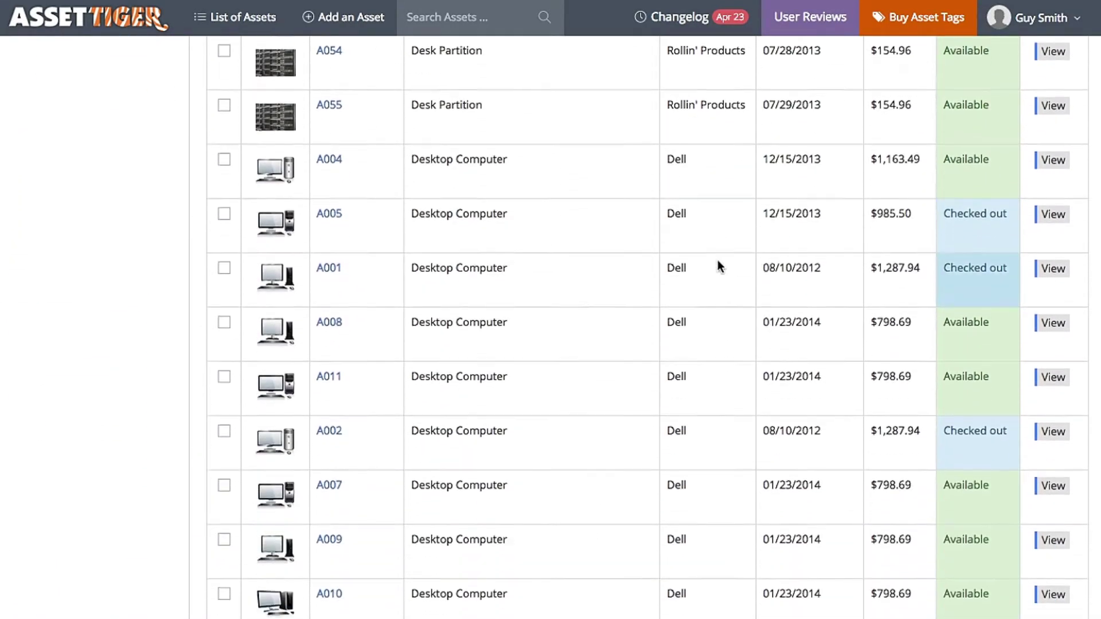
{"action": "scroll", "coordinate": [718, 261], "scroll_direction": "down", "scroll_amount": 9}
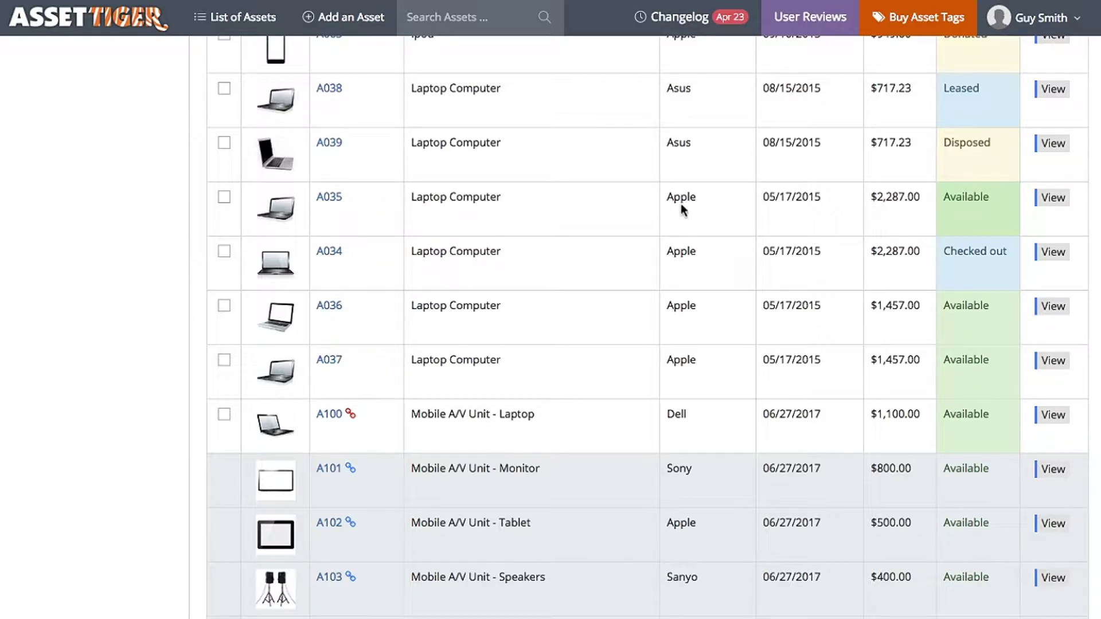
{"action": "left_click", "coordinate": [1053, 197]}
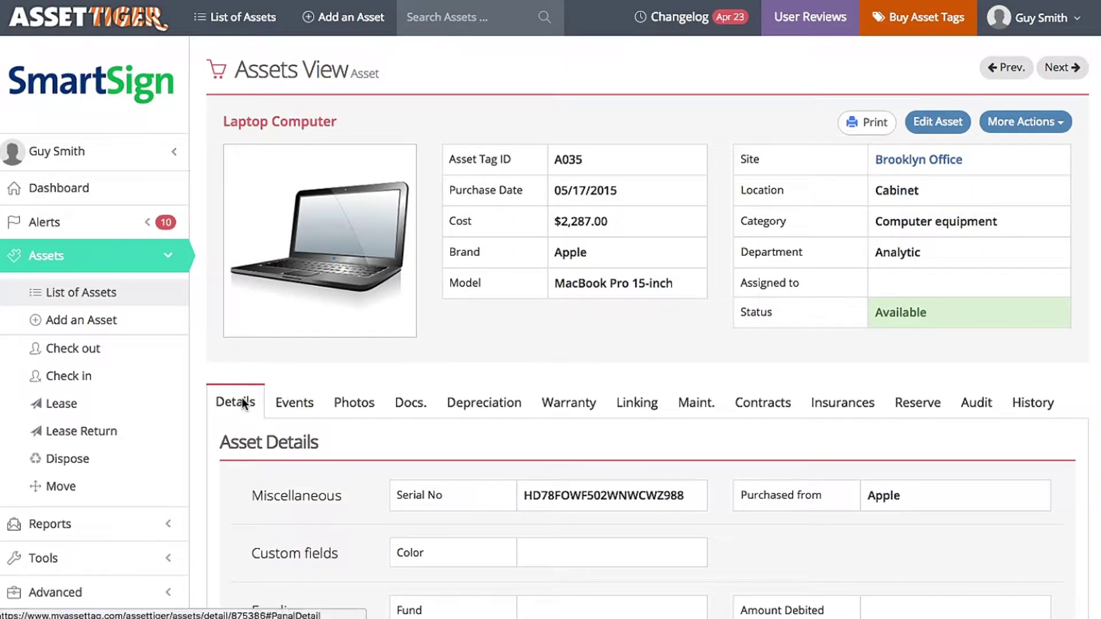
- Show A035's reservation calendar, browse May and April 2018, and start adding a reservation
{"action": "left_click", "coordinate": [920, 404]}
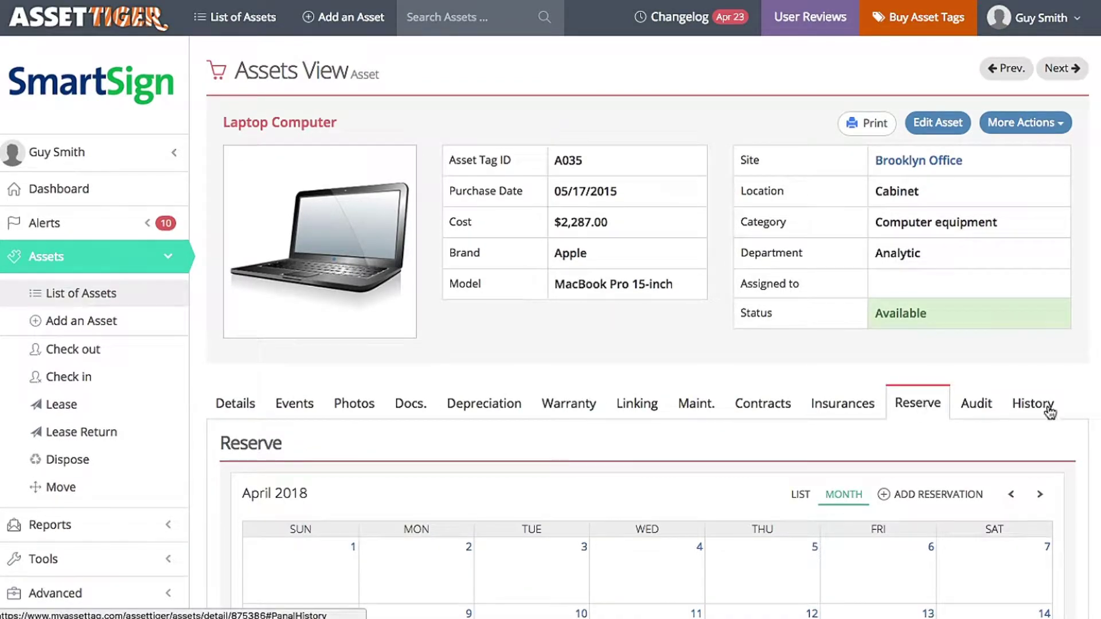
{"action": "scroll", "coordinate": [1088, 392], "scroll_direction": "down", "scroll_amount": 5}
{"action": "scroll", "coordinate": [1087, 393], "scroll_direction": "down", "scroll_amount": 2}
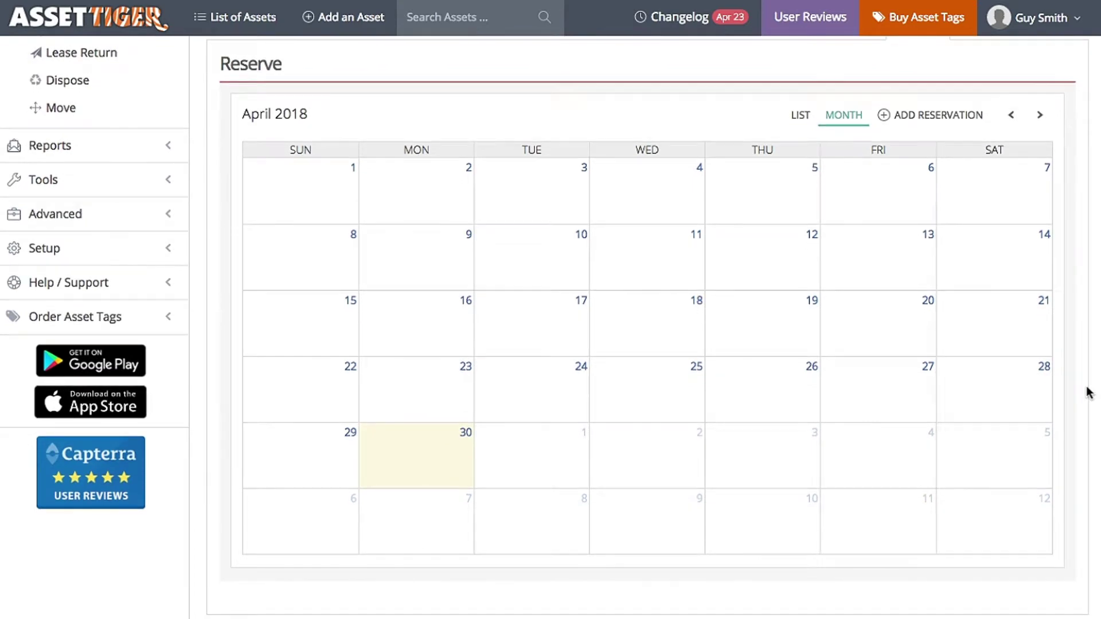
{"action": "left_click", "coordinate": [1039, 116]}
{"action": "left_click", "coordinate": [1011, 115]}
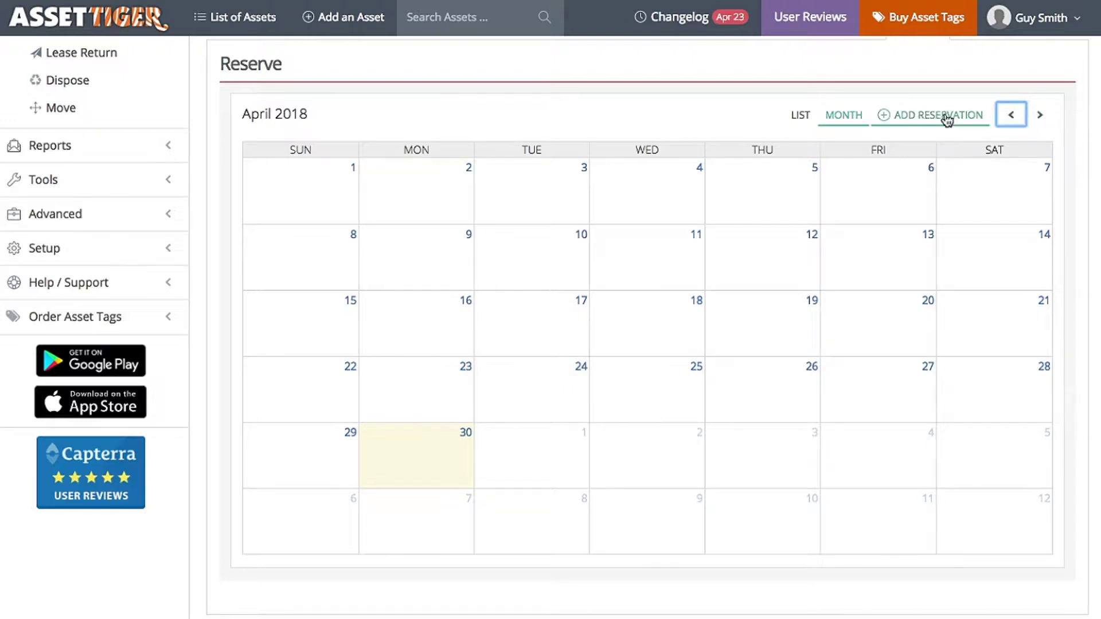
{"action": "left_click", "coordinate": [923, 116]}
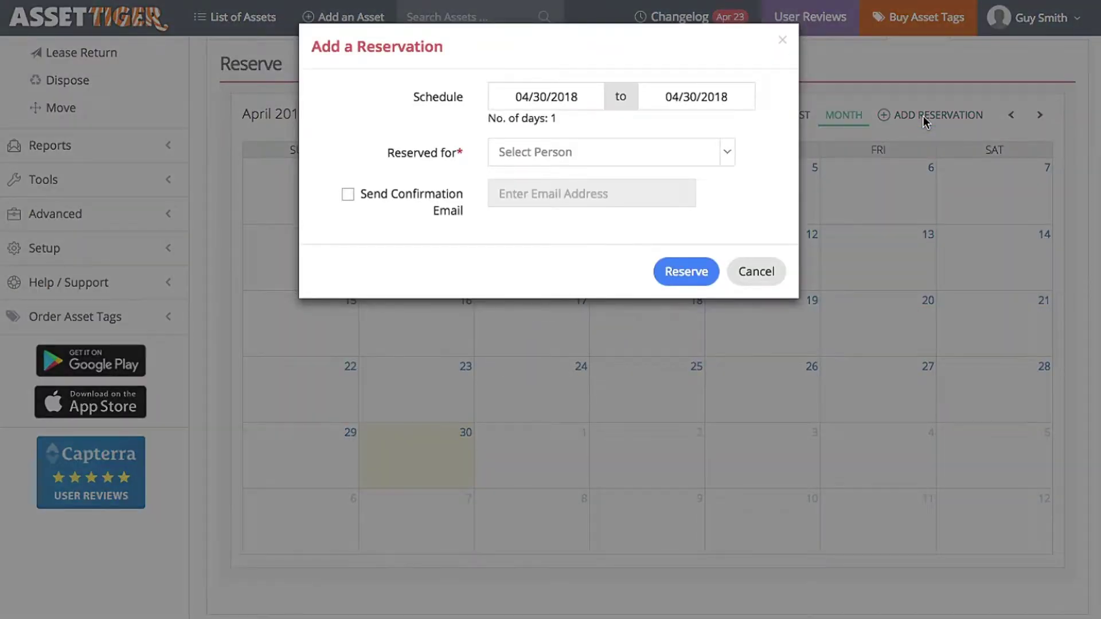
- Set the reservation dates to 05/07/2018–05/14/2018 and assign it to the person found by searching 'ch'
{"action": "left_click", "coordinate": [560, 96]}
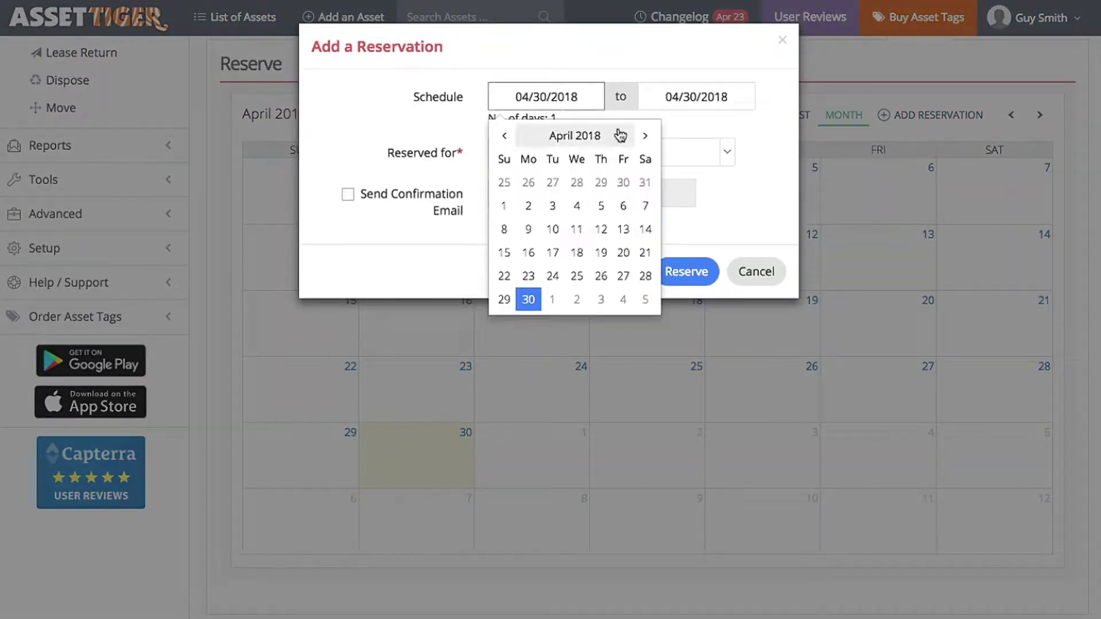
{"action": "left_click", "coordinate": [640, 138]}
{"action": "left_click", "coordinate": [531, 208]}
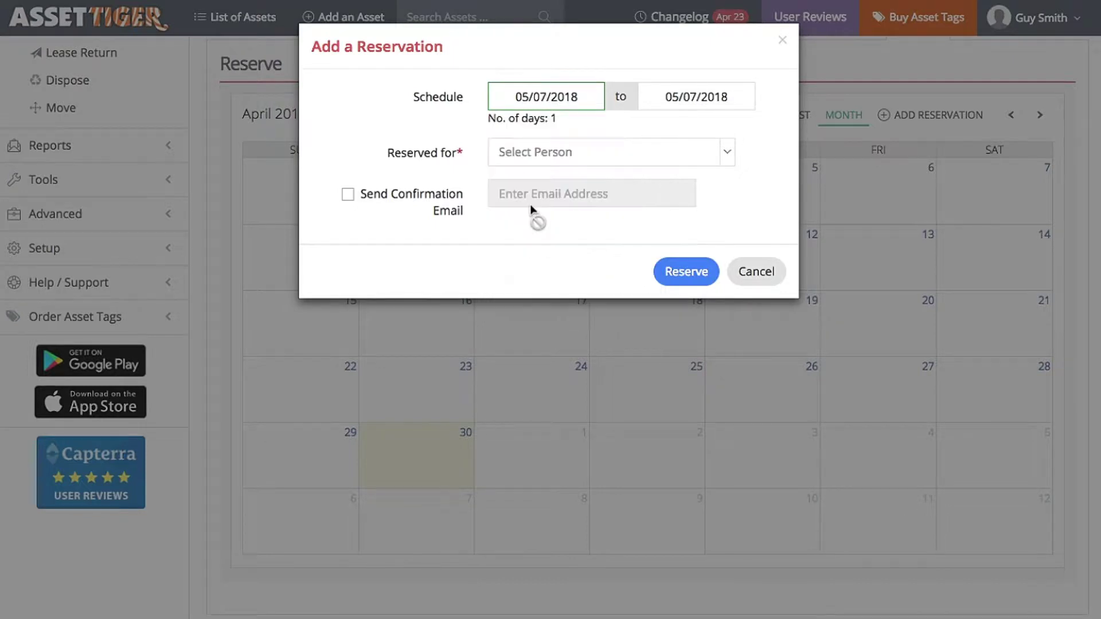
{"action": "left_click", "coordinate": [679, 97]}
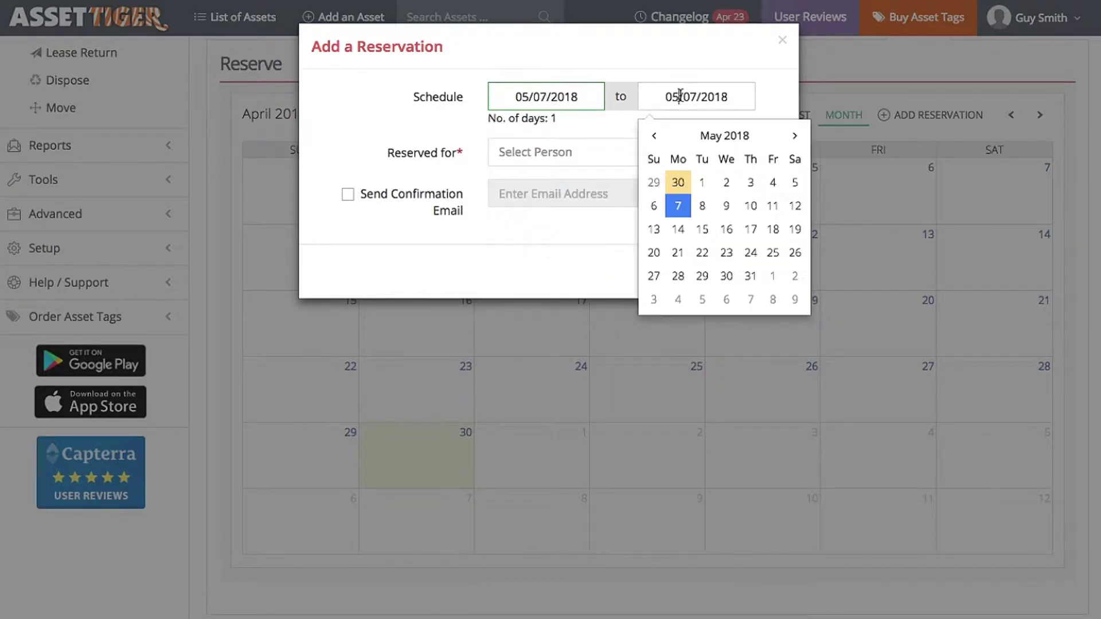
{"action": "left_click", "coordinate": [677, 229]}
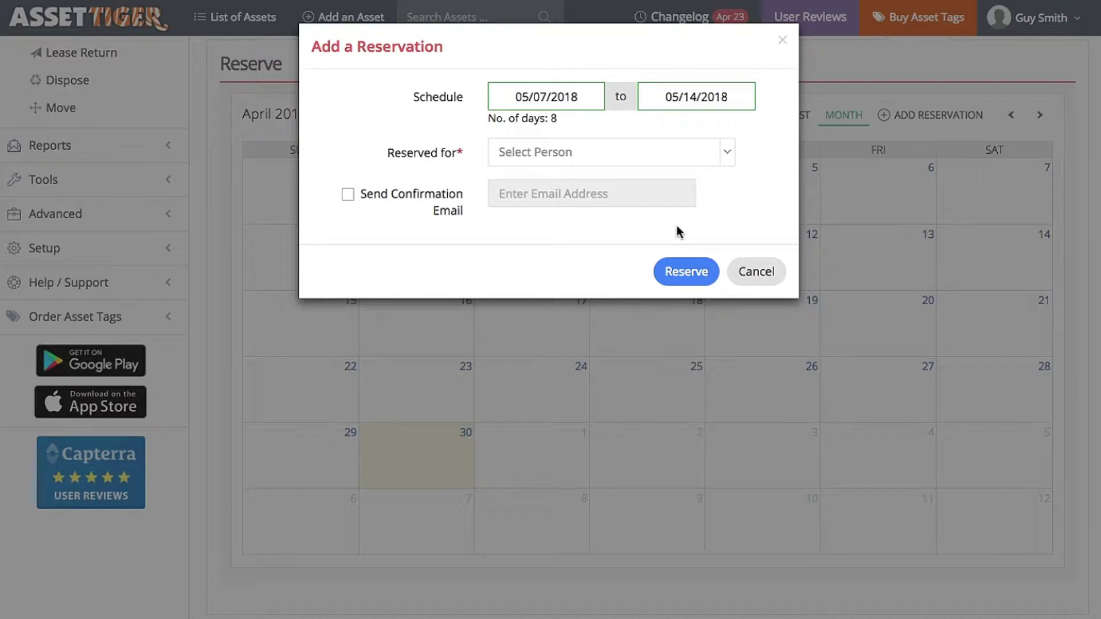
{"action": "left_click", "coordinate": [559, 150]}
{"action": "type", "text": "c"}
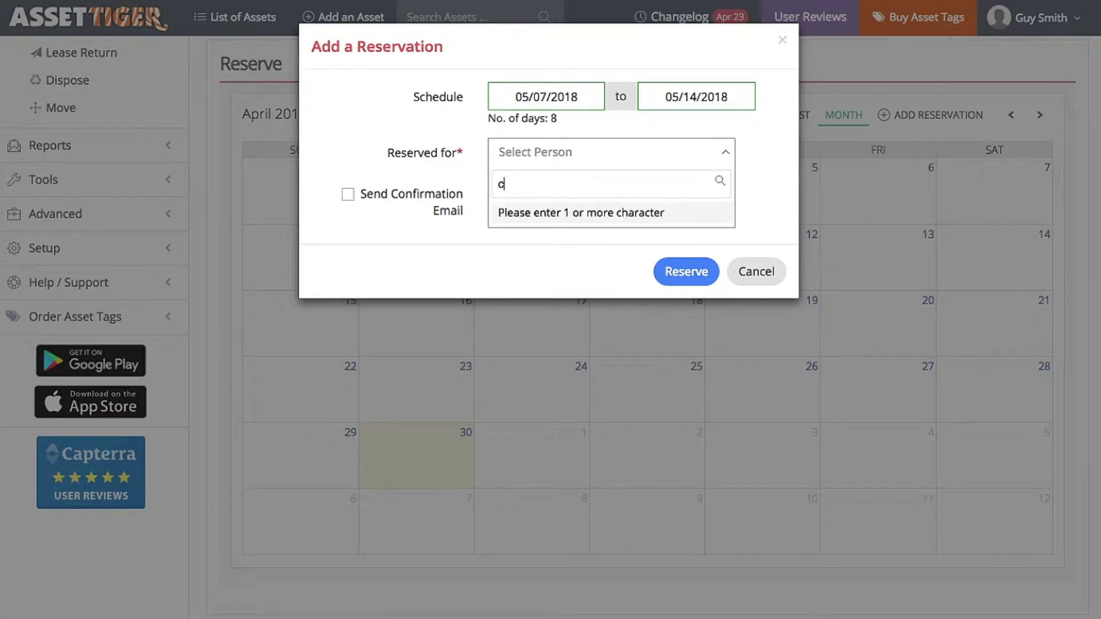
{"action": "type", "text": "h"}
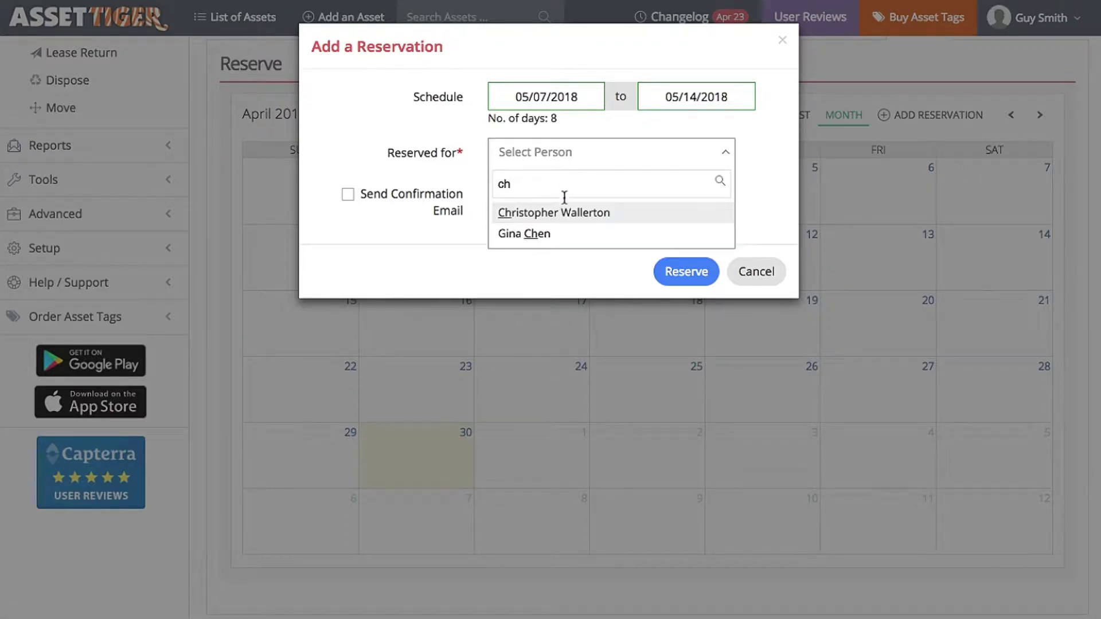
{"action": "left_click", "coordinate": [567, 215]}
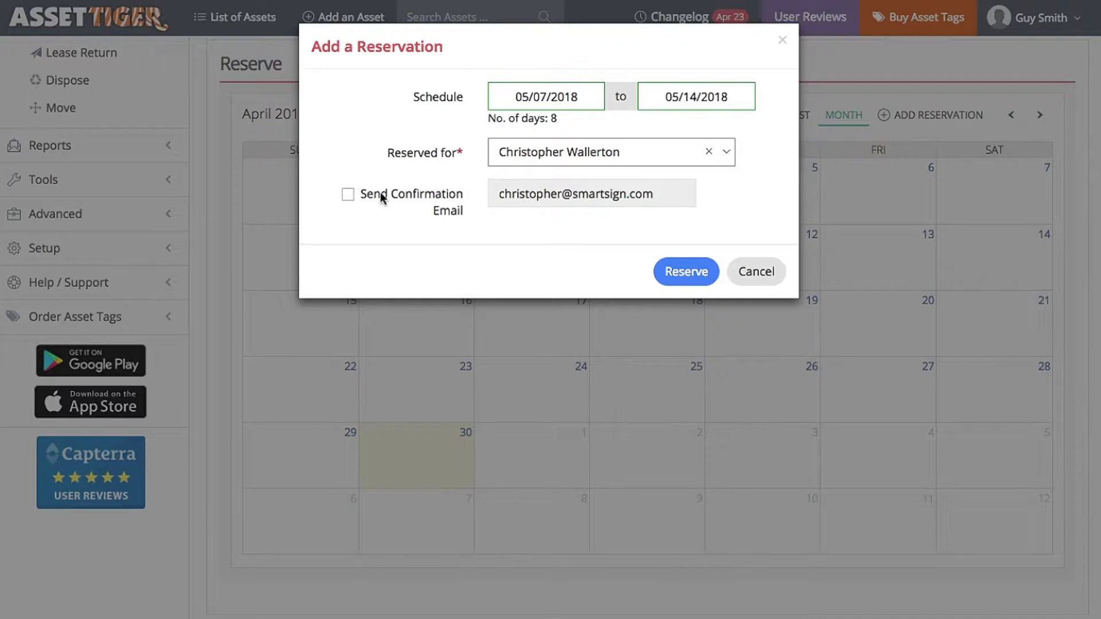
- Enable the confirmation email and reminders 4 and 2 days before, then save the reservation
{"action": "left_click", "coordinate": [347, 195]}
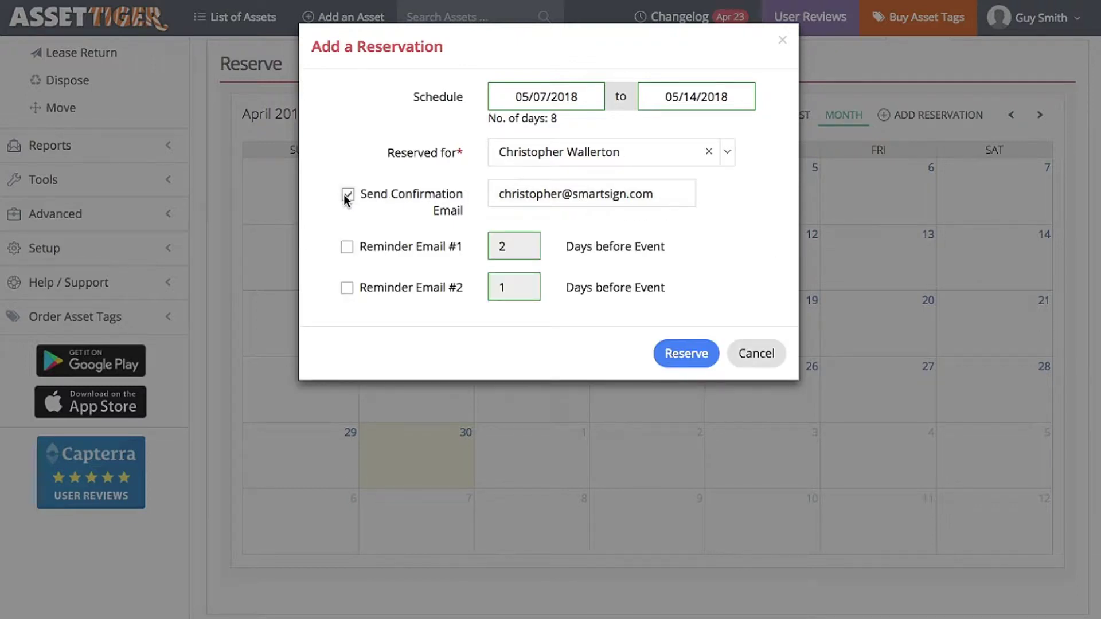
{"action": "left_click", "coordinate": [347, 246]}
{"action": "left_click", "coordinate": [346, 288]}
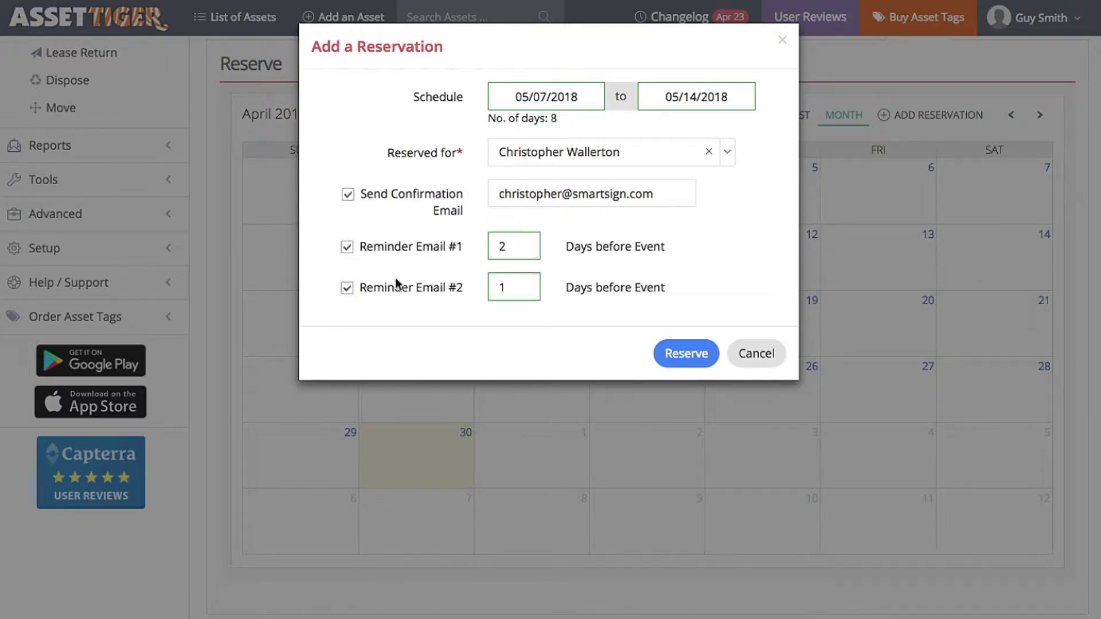
{"action": "left_click", "coordinate": [522, 247]}
{"action": "left_click", "coordinate": [525, 244]}
{"action": "left_click", "coordinate": [526, 244]}
{"action": "left_click", "coordinate": [525, 285]}
{"action": "left_click", "coordinate": [703, 348]}
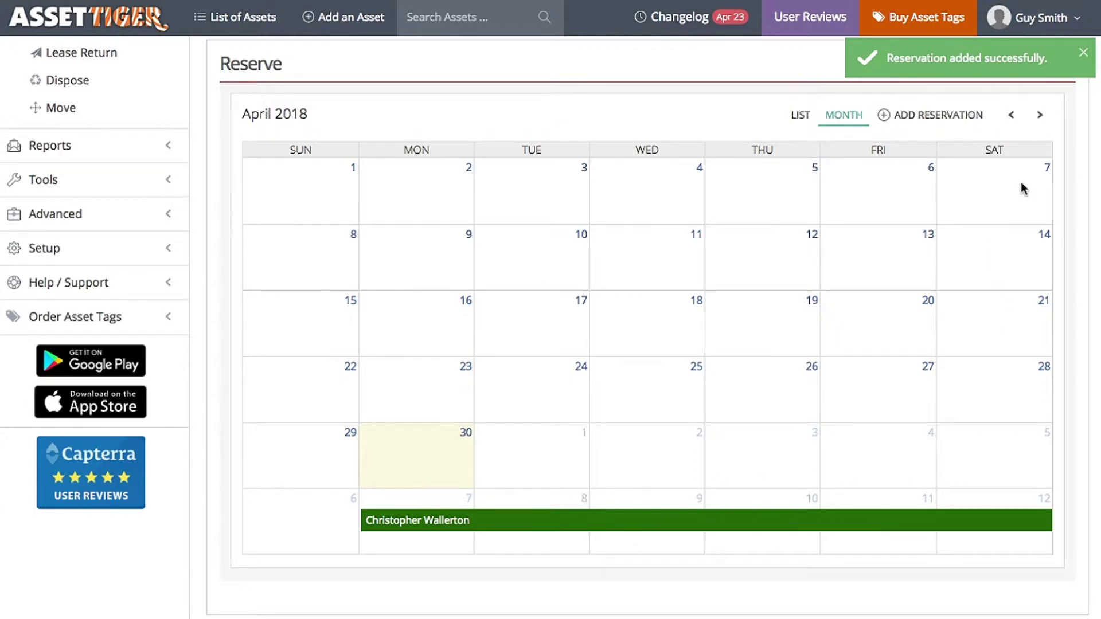
- Check the new reservation on the May 2018 calendar, then return to the List of Assets
{"action": "left_click", "coordinate": [1039, 115]}
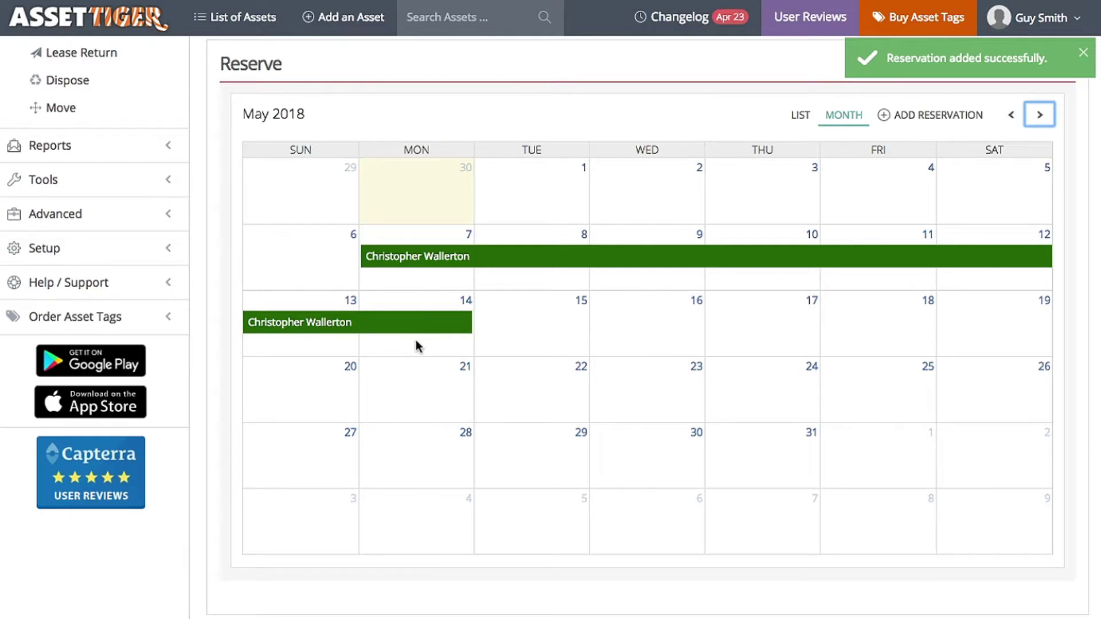
{"action": "left_click", "coordinate": [245, 18]}
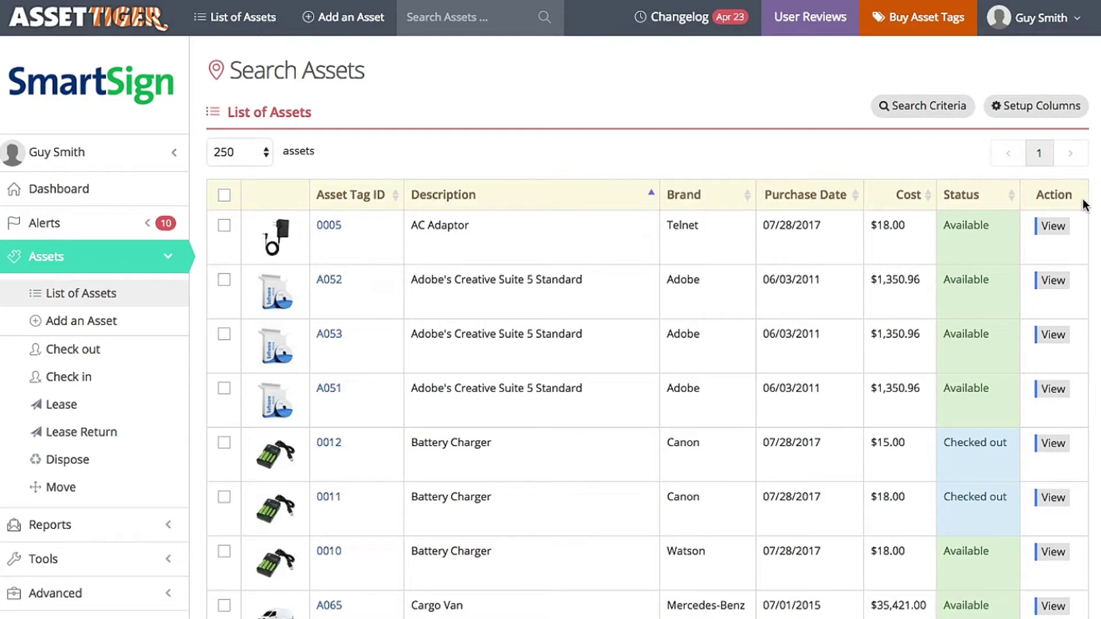
- Tick Reservation in Setup Columns and save the column layout for All Users
{"action": "left_click", "coordinate": [1042, 106]}
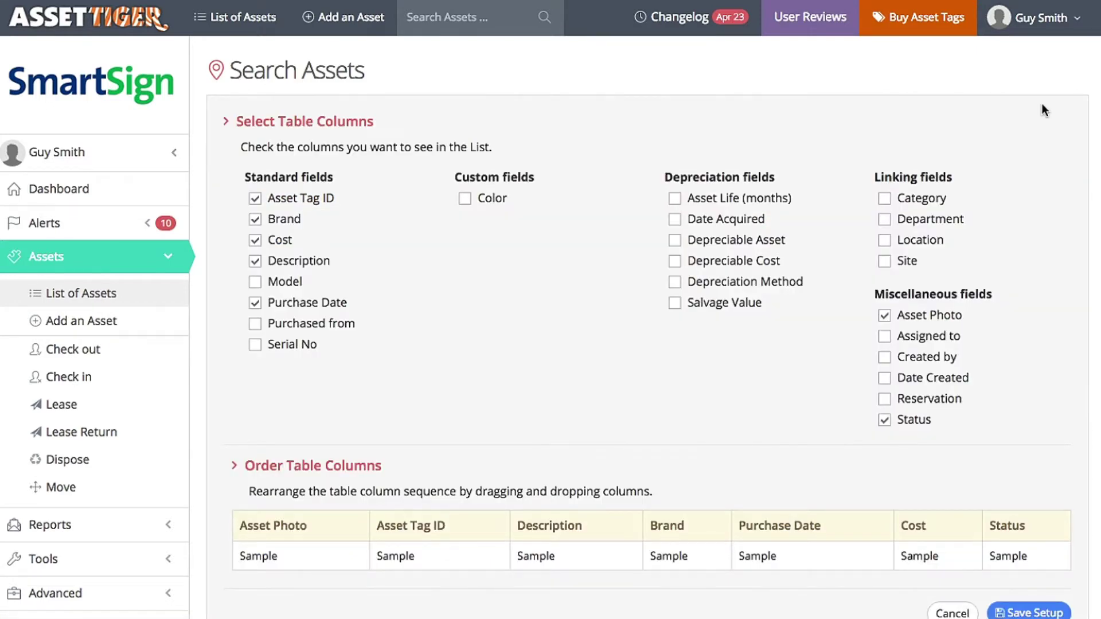
{"action": "left_click", "coordinate": [883, 401]}
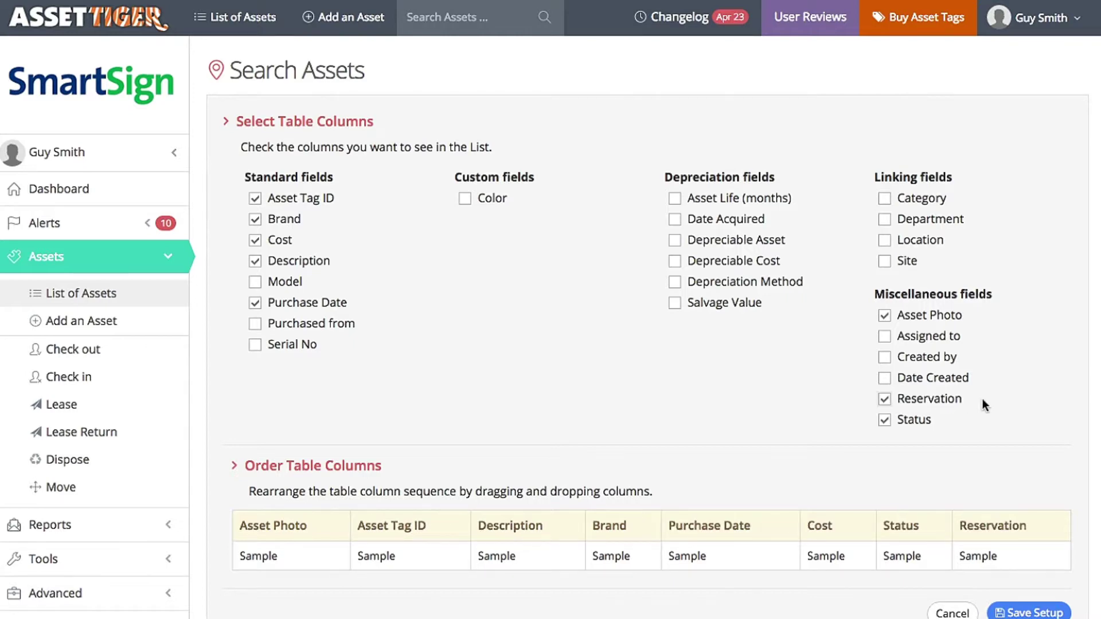
{"action": "scroll", "coordinate": [982, 398], "scroll_direction": "down", "scroll_amount": 1}
{"action": "left_click", "coordinate": [1050, 588]}
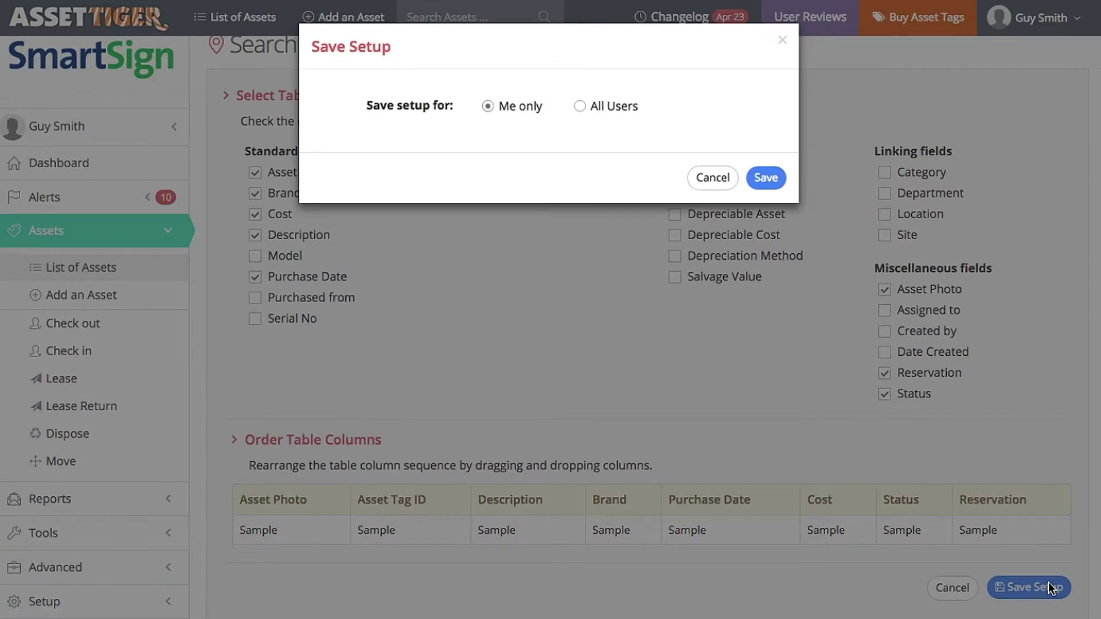
{"action": "left_click", "coordinate": [580, 107]}
{"action": "left_click", "coordinate": [766, 178]}
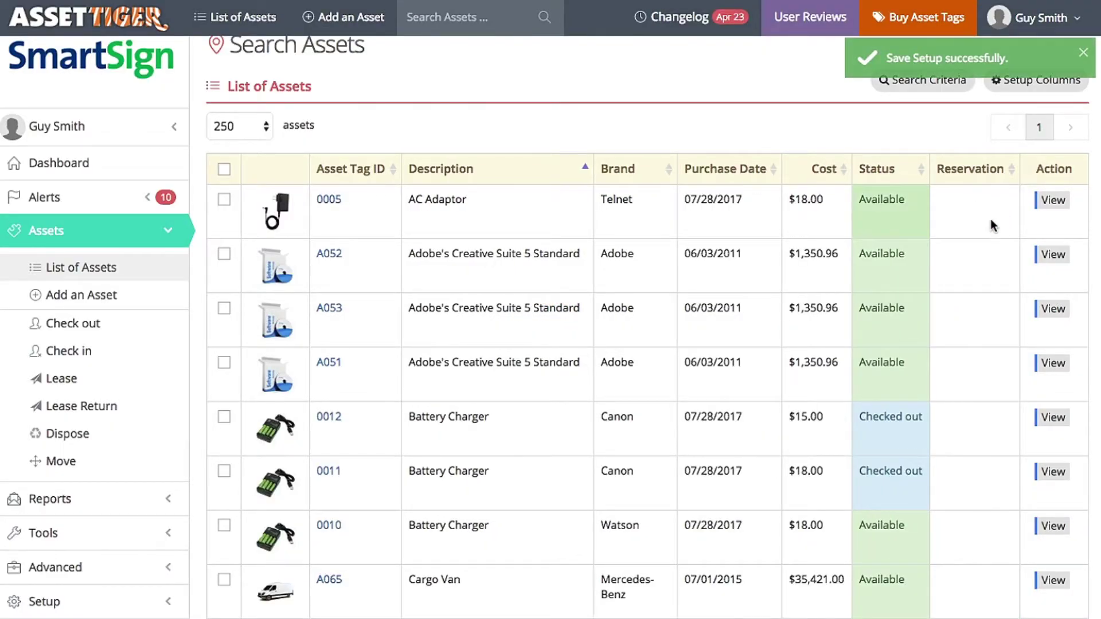
- Scroll to laptop A035's row showing 'Res. May 7 - 14' and open its details page
{"action": "scroll", "coordinate": [991, 220], "scroll_direction": "down", "scroll_amount": 20}
{"action": "scroll", "coordinate": [990, 220], "scroll_direction": "down", "scroll_amount": 12}
{"action": "scroll", "coordinate": [990, 220], "scroll_direction": "up", "scroll_amount": 2}
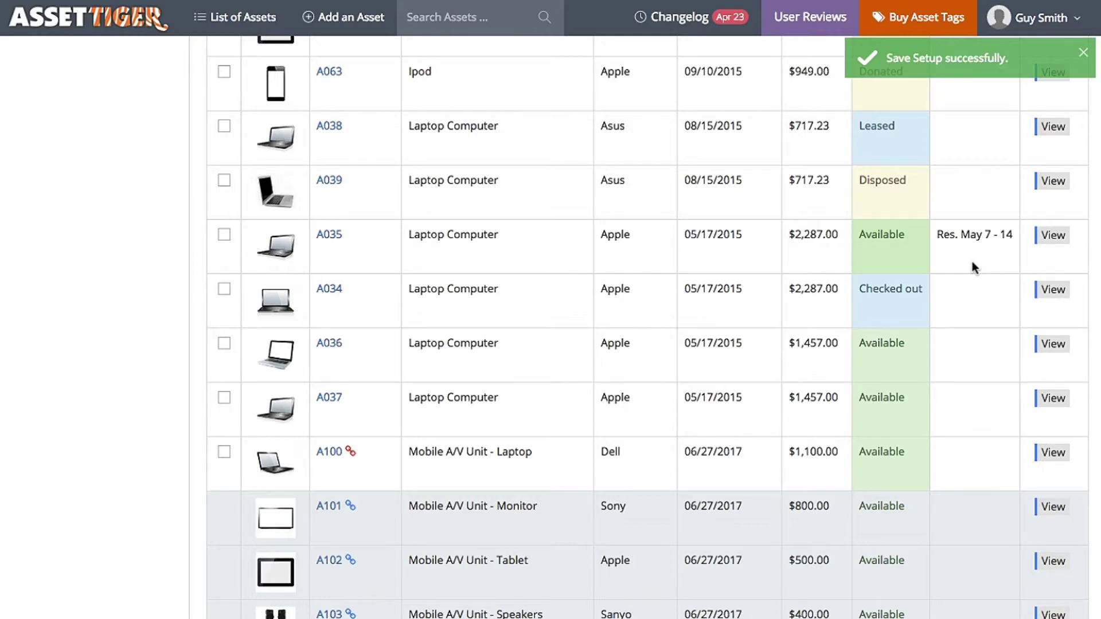
{"action": "left_click", "coordinate": [1057, 236]}
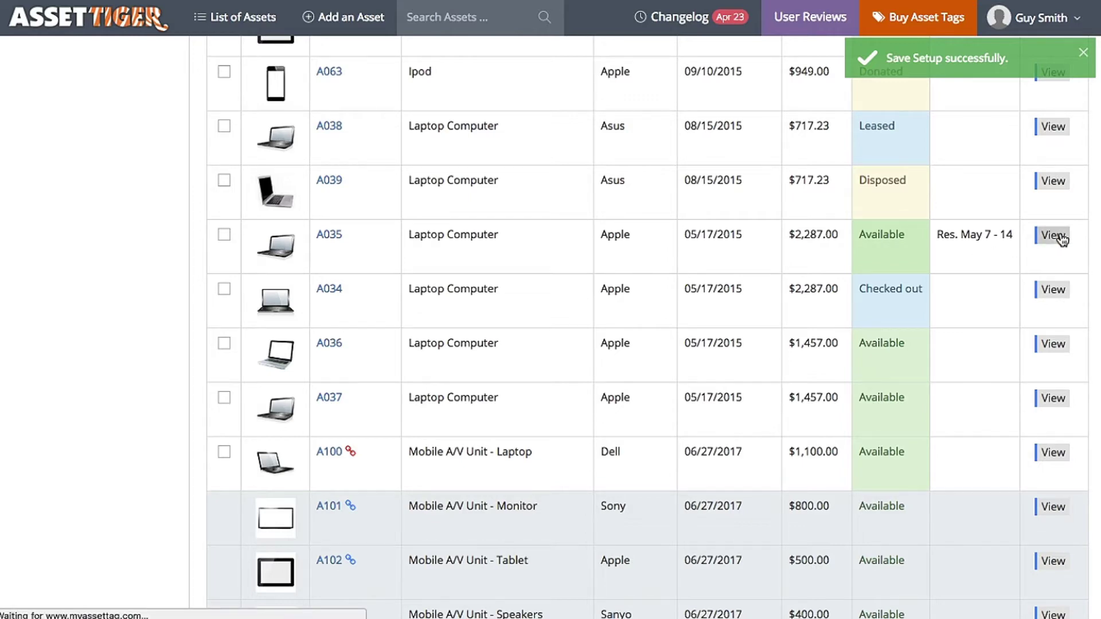
- Start a new A035 reservation for 05/08/2018–05/10/2018 for the person found by searching 'gin'
{"action": "left_click", "coordinate": [918, 403]}
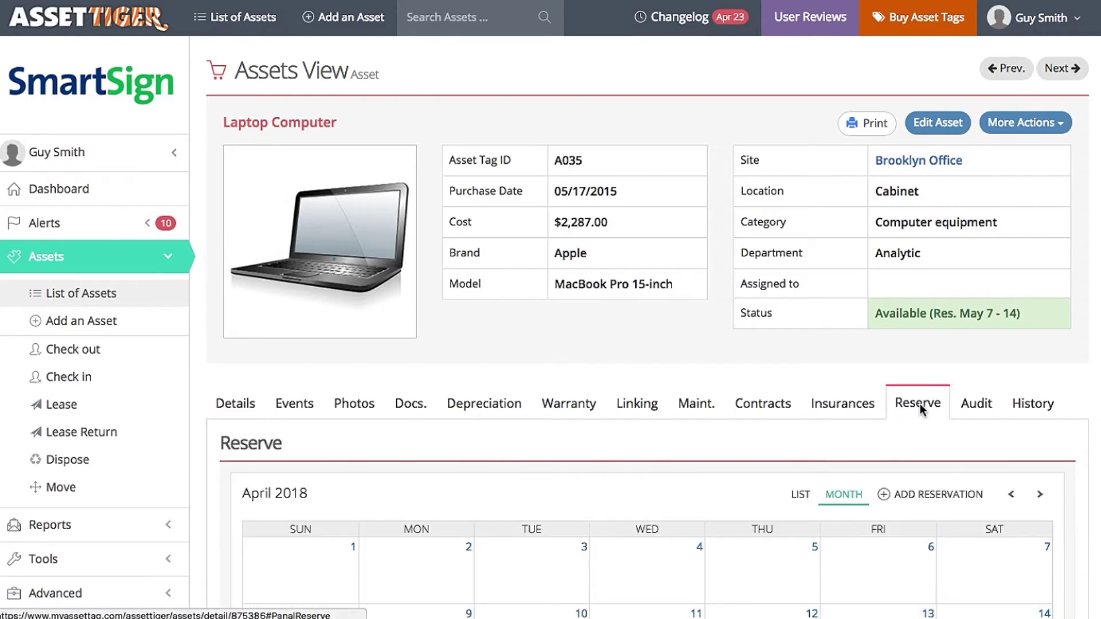
{"action": "left_click", "coordinate": [917, 494]}
{"action": "left_click", "coordinate": [539, 96]}
{"action": "left_click", "coordinate": [644, 135]}
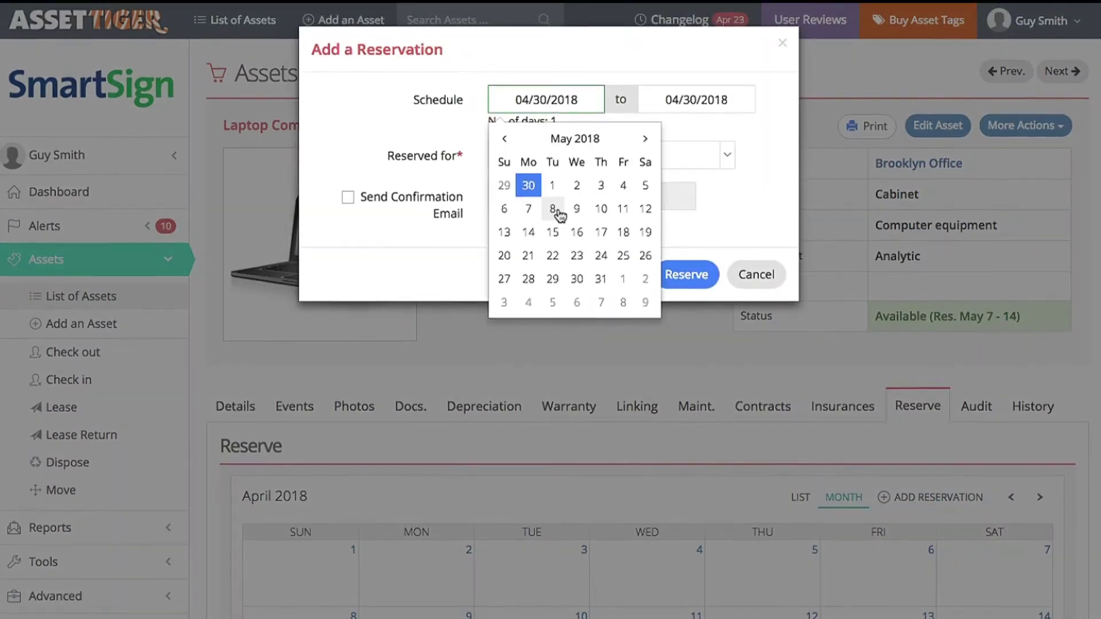
{"action": "left_click", "coordinate": [551, 206]}
{"action": "left_click", "coordinate": [672, 90]}
{"action": "left_click", "coordinate": [750, 212]}
{"action": "left_click", "coordinate": [648, 162]}
{"action": "type", "text": "gin"}
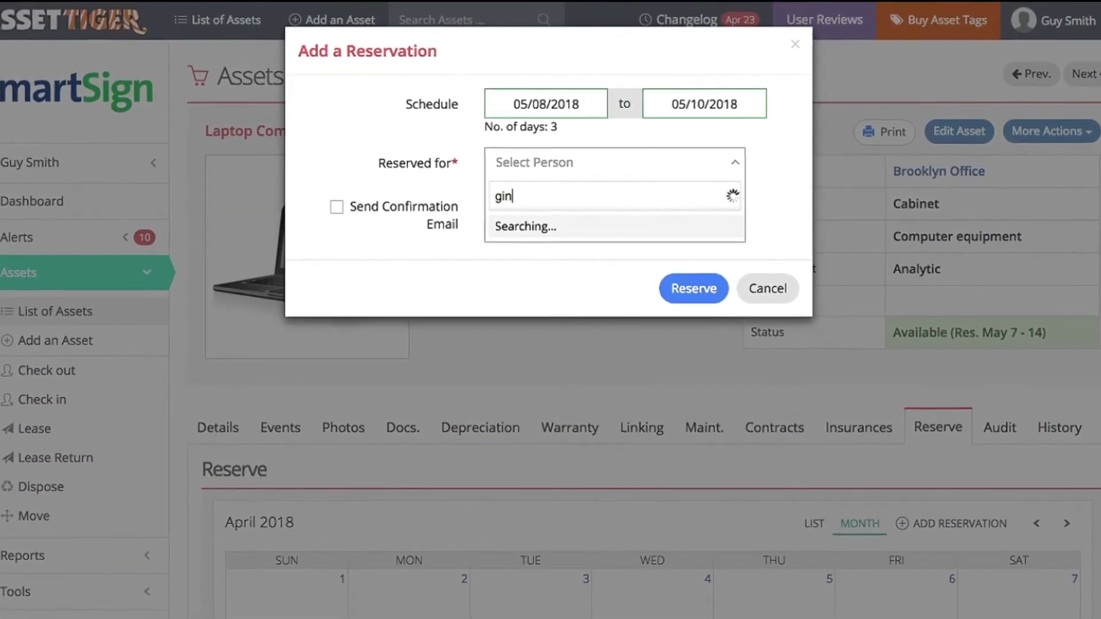
{"action": "left_click", "coordinate": [586, 232]}
- Enable the confirmation email with the person's e-mail and both reminders, then submit the overlapping reservation
{"action": "left_click", "coordinate": [333, 208]}
{"action": "left_click", "coordinate": [516, 211]}
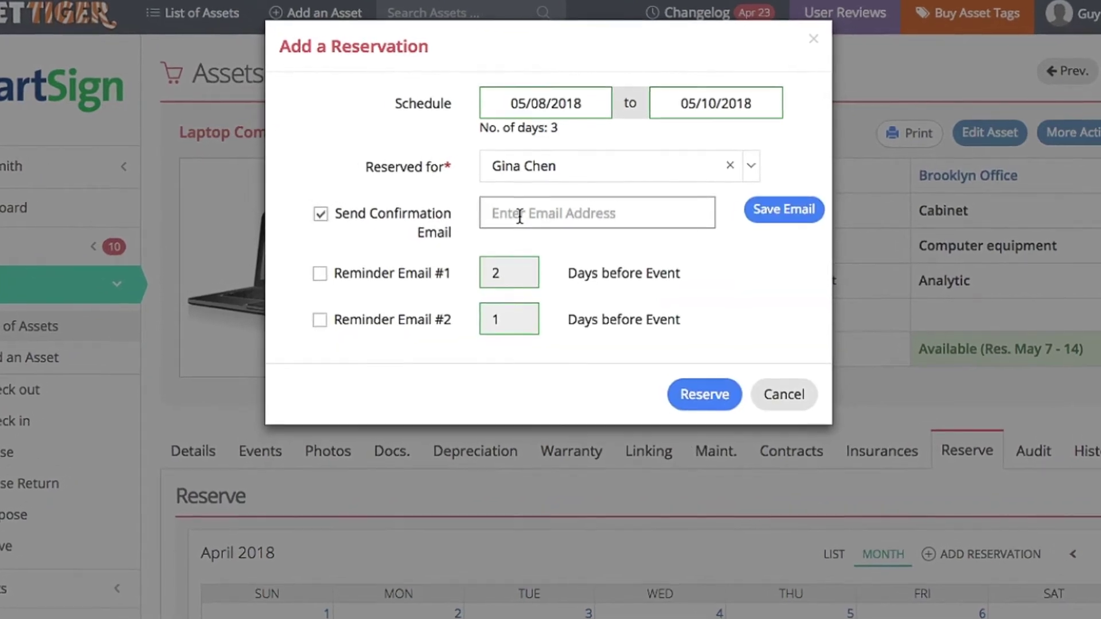
{"action": "left_click", "coordinate": [315, 276]}
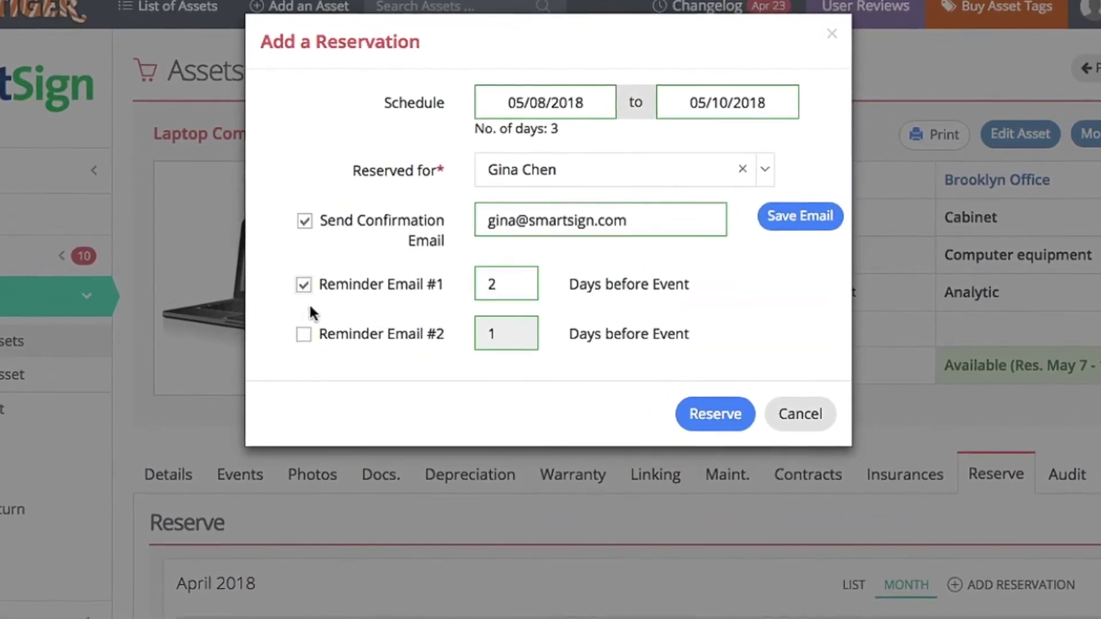
{"action": "left_click", "coordinate": [316, 323]}
{"action": "left_click", "coordinate": [717, 420]}
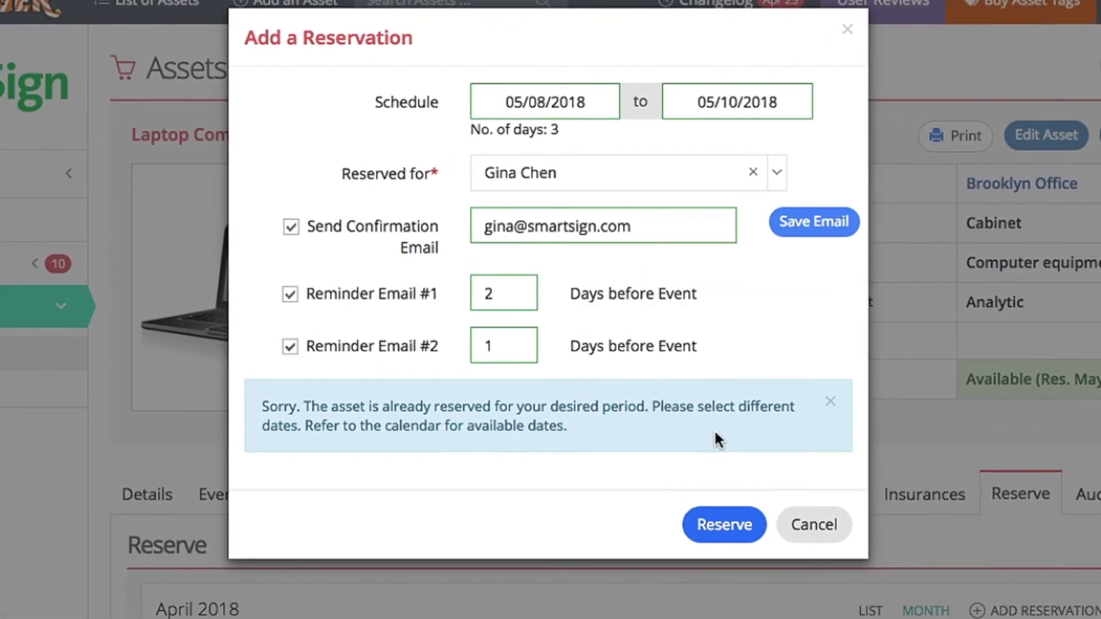